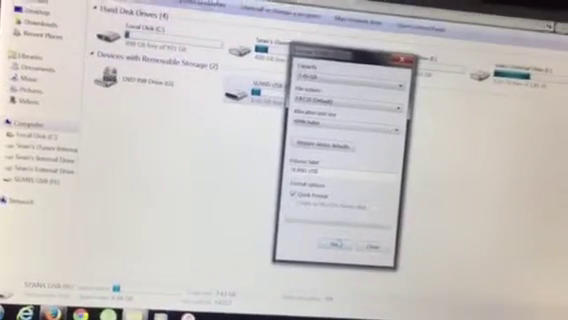
Step: Quick-format the USB drive as FAT32, acknowledge completion, and close the format window
click(342, 246)
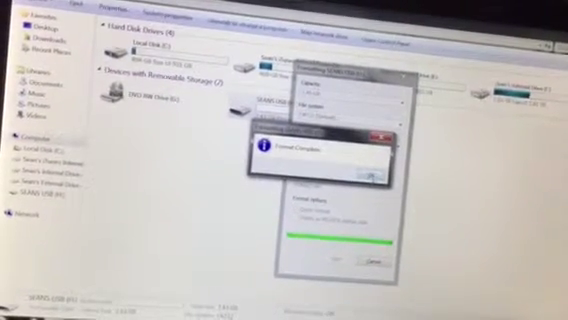
click(369, 173)
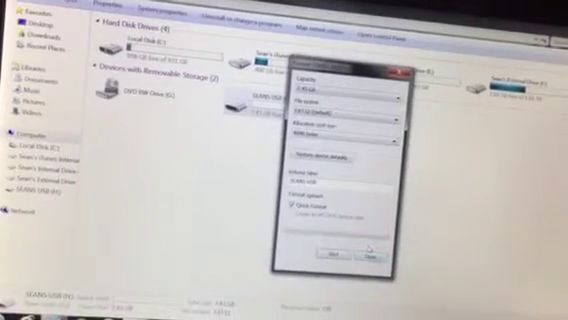
click(369, 252)
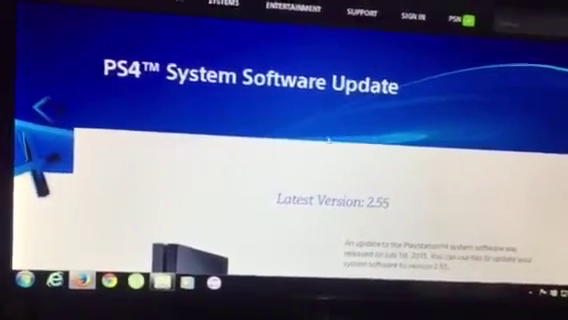
scroll(330, 125, down, 3)
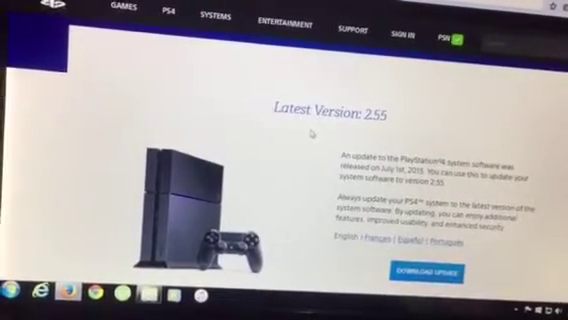
scroll(308, 130, down, 1)
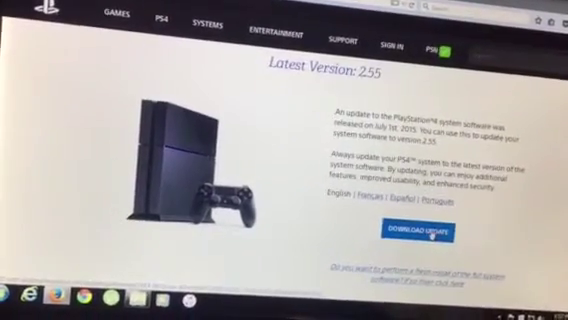
scroll(430, 232, down, 2)
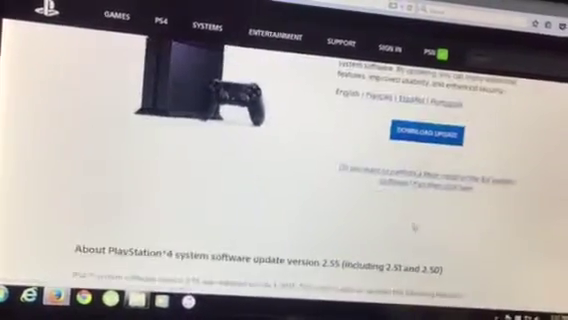
scroll(430, 232, down, 2)
scroll(430, 232, down, 2)
scroll(410, 225, down, 2)
scroll(410, 225, down, 1)
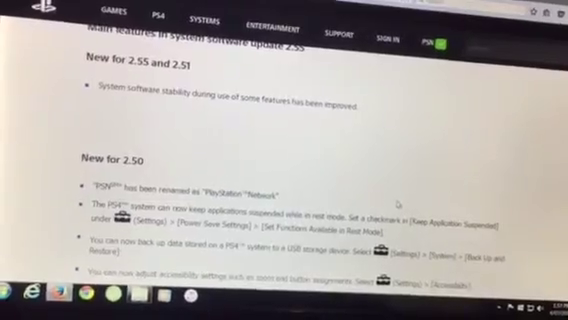
scroll(398, 205, down, 2)
scroll(398, 205, down, 1)
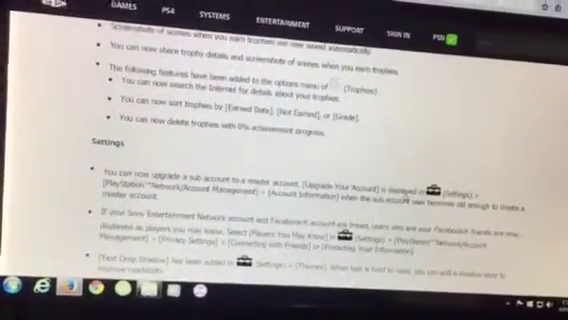
scroll(404, 200, down, 1)
scroll(404, 200, down, 2)
scroll(404, 200, down, 2)
scroll(404, 200, down, 1)
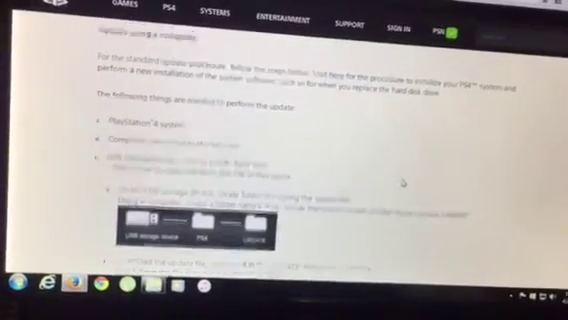
scroll(403, 183, down, 2)
scroll(403, 183, down, 2)
scroll(403, 192, down, 1)
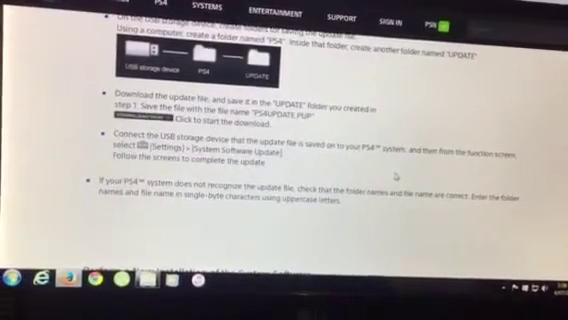
scroll(397, 176, down, 2)
scroll(397, 176, down, 2)
scroll(397, 176, down, 1)
scroll(392, 176, up, 3)
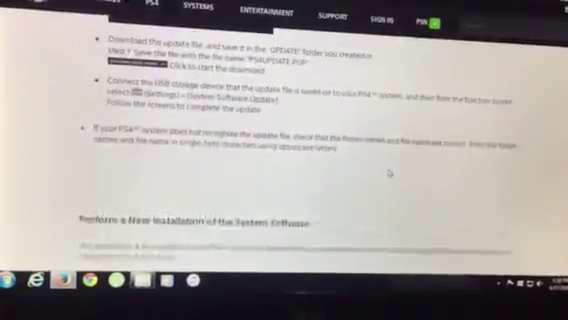
scroll(392, 176, up, 3)
scroll(392, 176, up, 2)
scroll(397, 179, up, 3)
scroll(397, 179, down, 2)
scroll(397, 179, down, 3)
scroll(397, 179, down, 3)
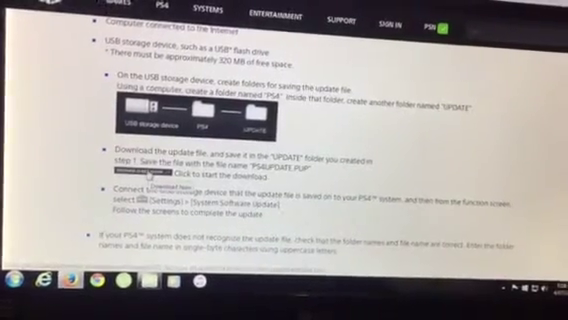
Step: Follow the system update file download link on the PS4 update page
click(150, 170)
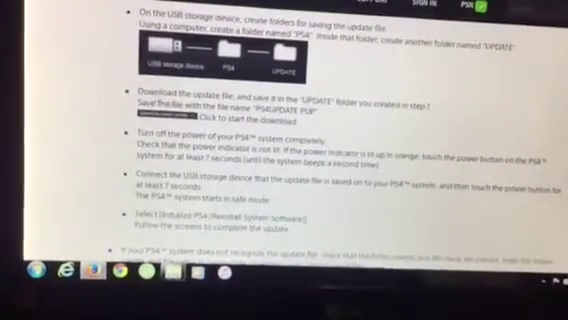
Step: Start downloading the full reinstall file PS4UPDATE.PUP
click(170, 116)
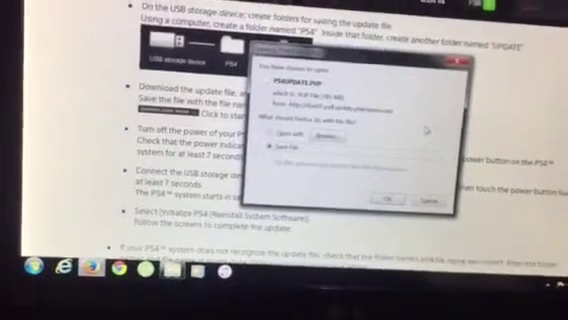